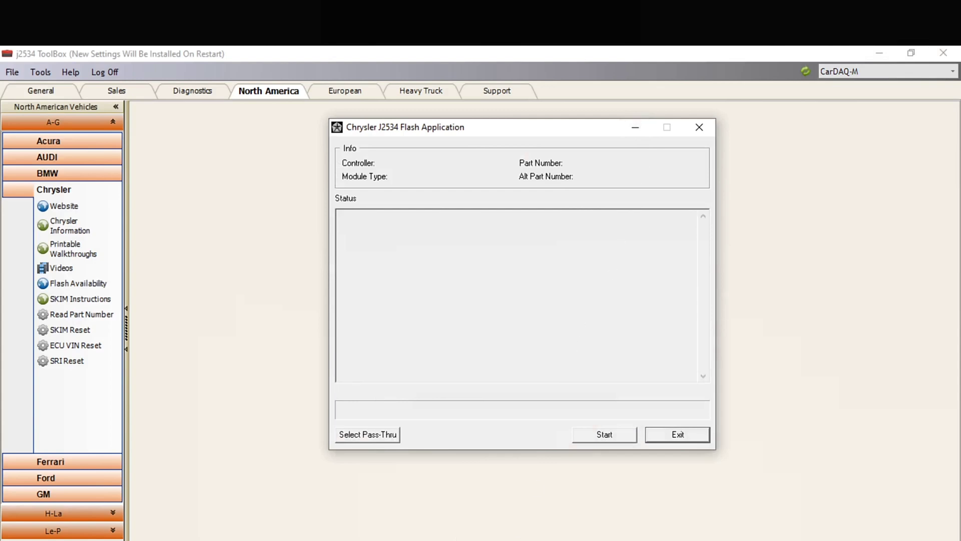
mouse_move(432, 540)
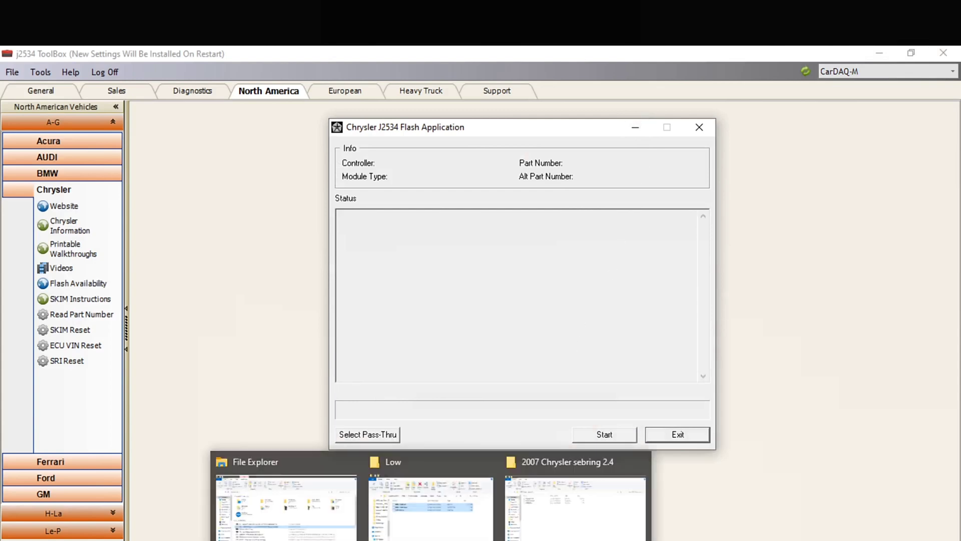
left_click(431, 516)
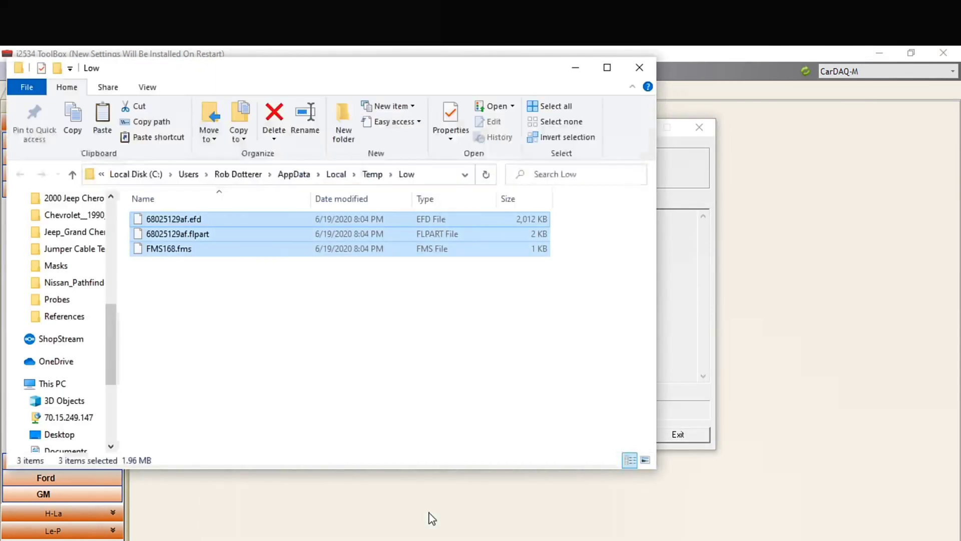
left_click(715, 392)
left_click(575, 67)
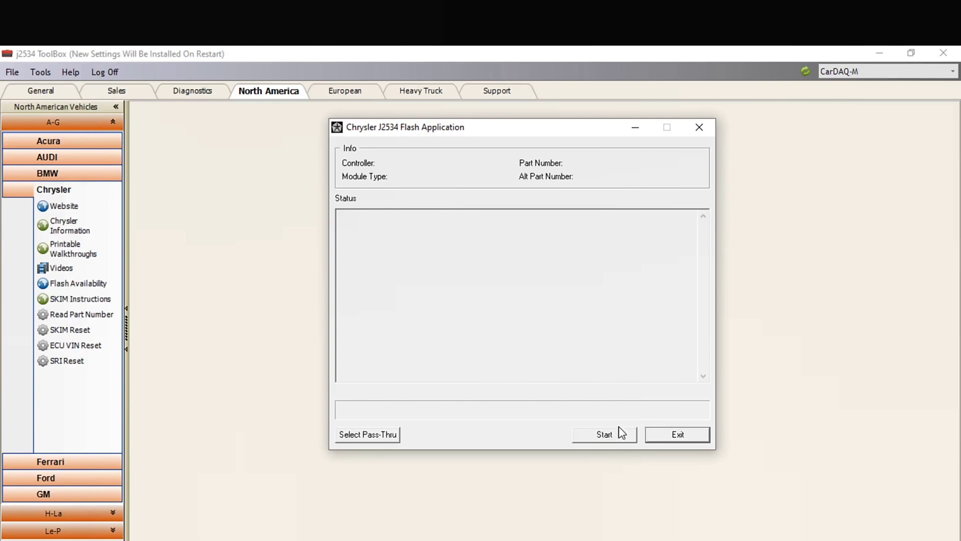
Step: Read the module's part number and confirm updating the GPEC PCM to 68025129AF
left_click(600, 445)
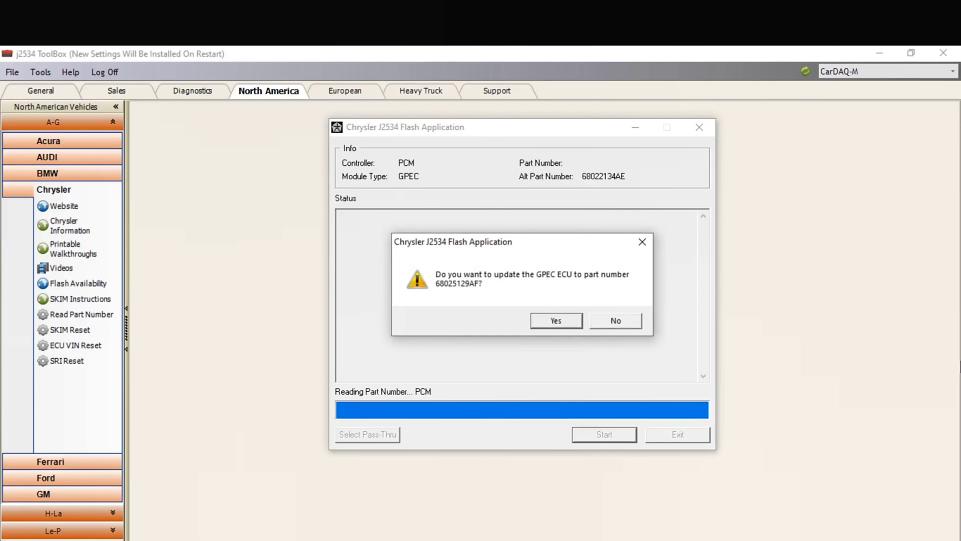
left_click(557, 322)
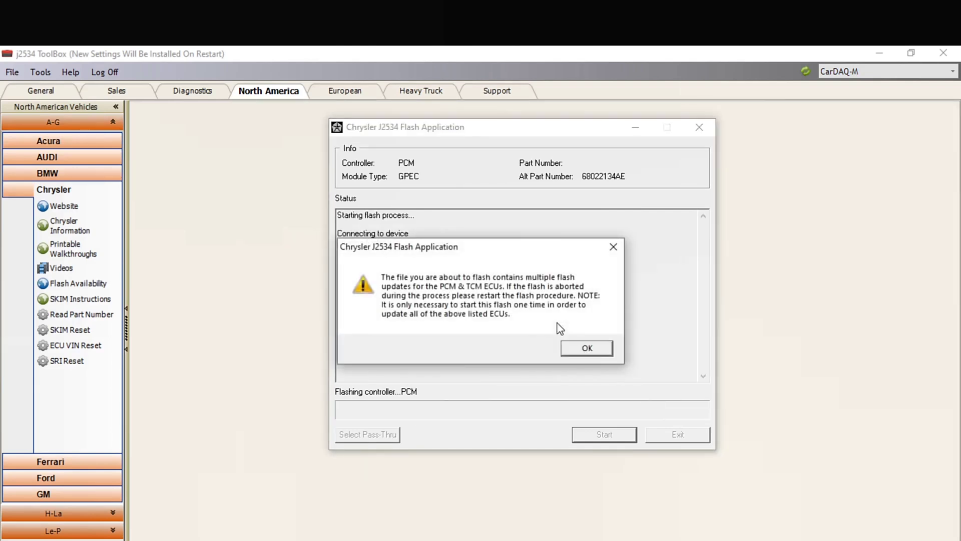
Step: Acknowledge the PCM and TCM warning and cycle the ignition off and on until the flash succeeds
left_click(574, 349)
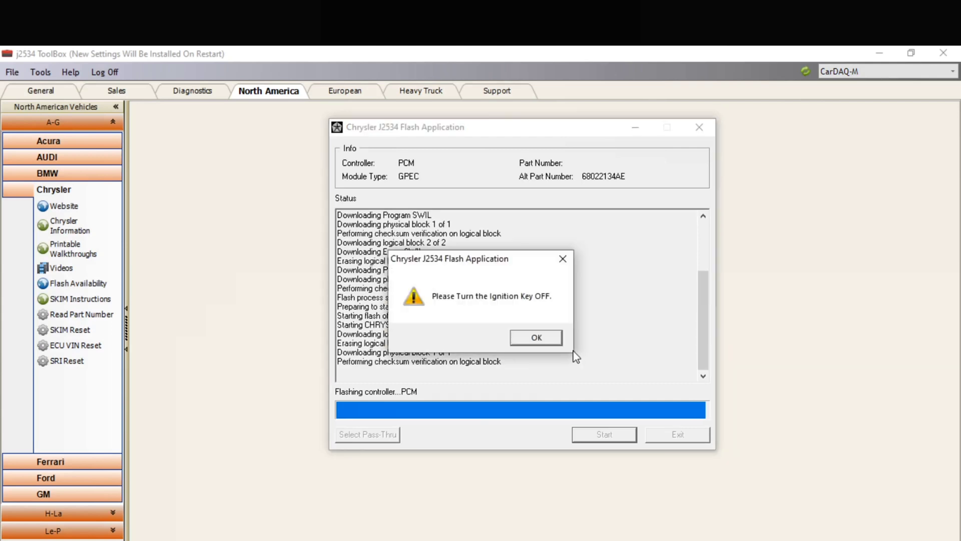
left_click(547, 338)
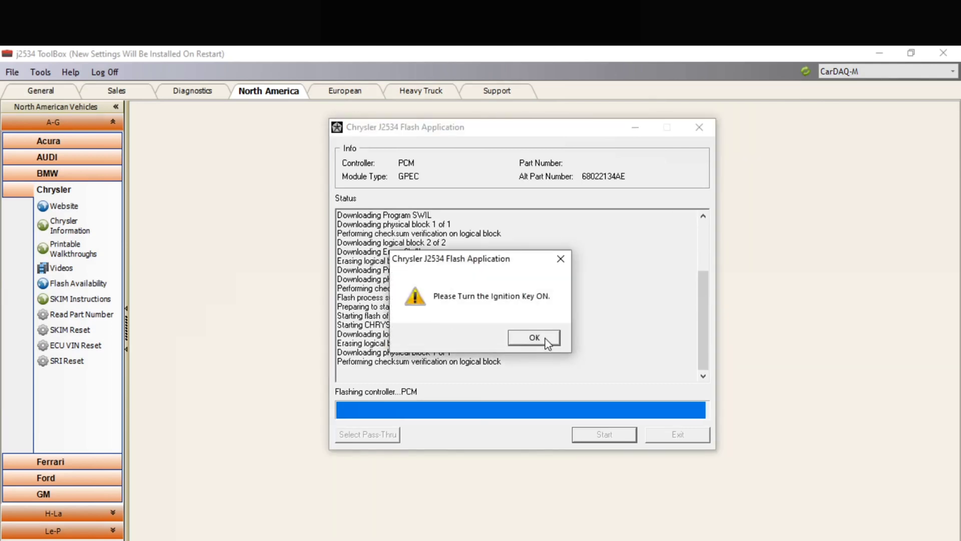
left_click(547, 338)
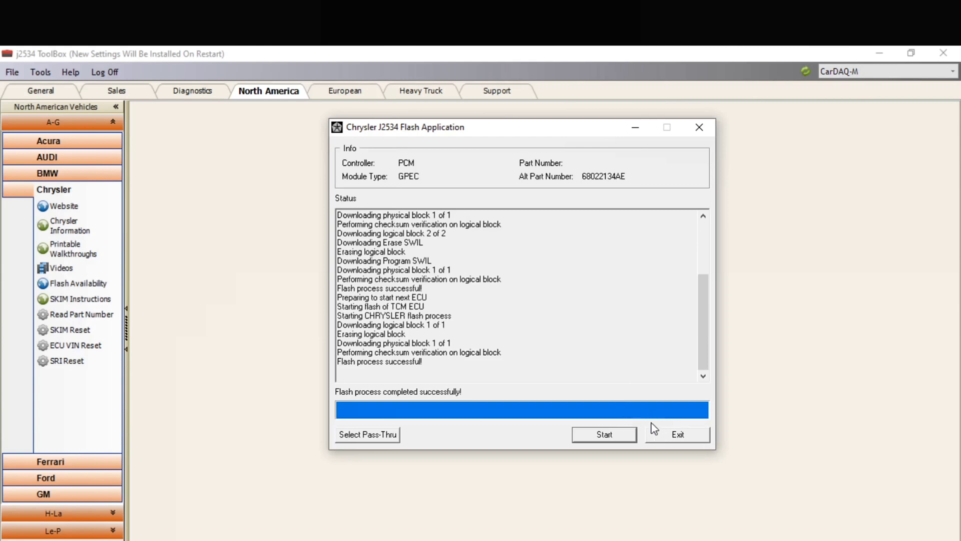
Step: Exit the flasher and run a SKIM Reset, which reports the PCM type is unsupported
left_click(663, 433)
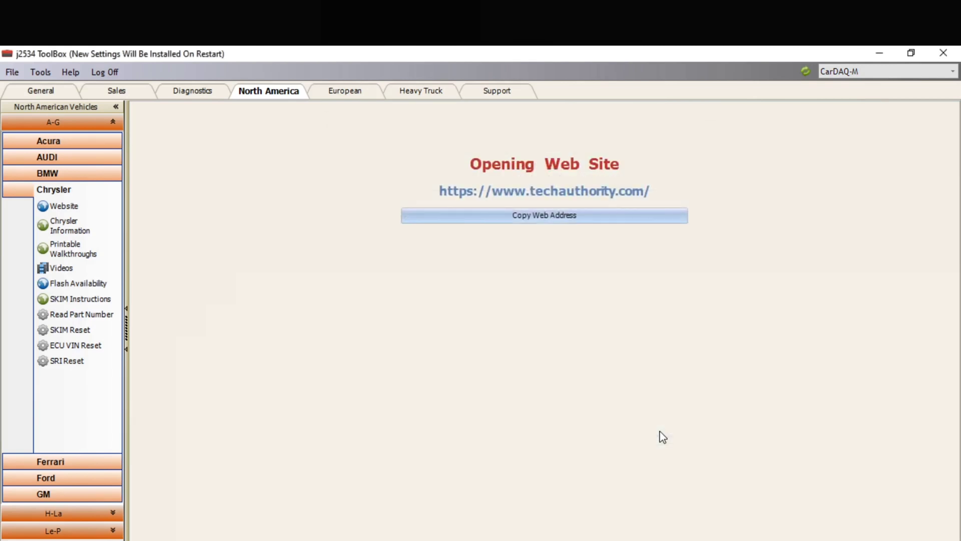
left_click(92, 328)
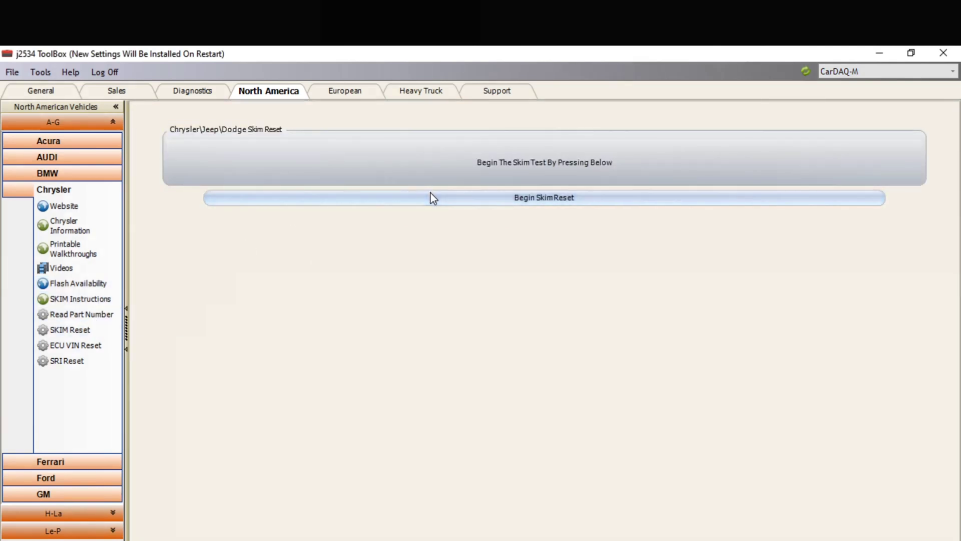
left_click(431, 193)
left_click(456, 315)
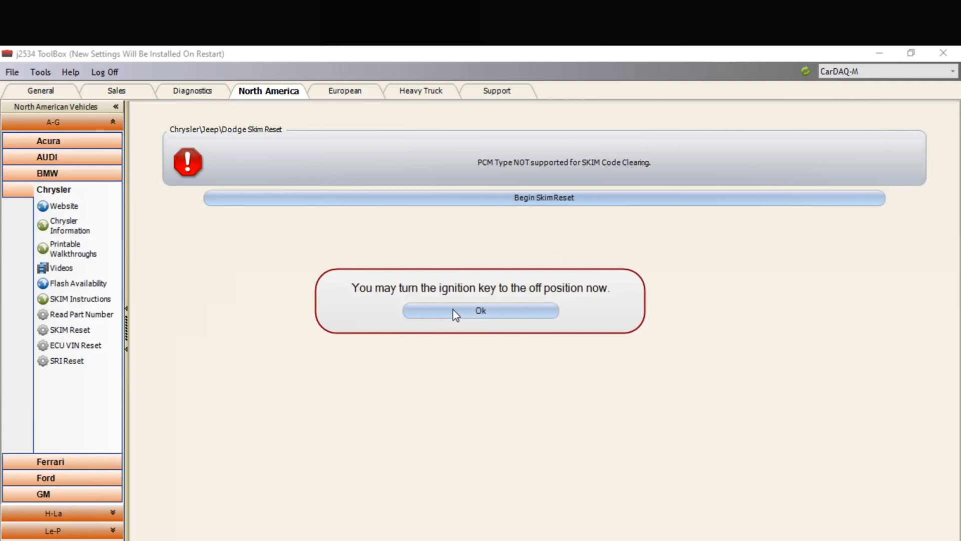
left_click(456, 315)
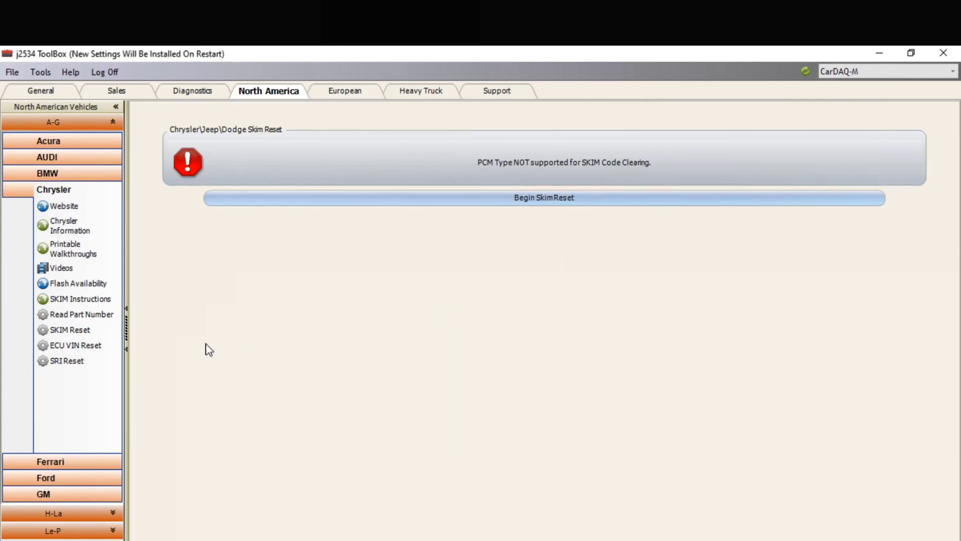
Step: Read the ECU's stored VIN on the ECU VIN Reset page and select it
left_click(78, 349)
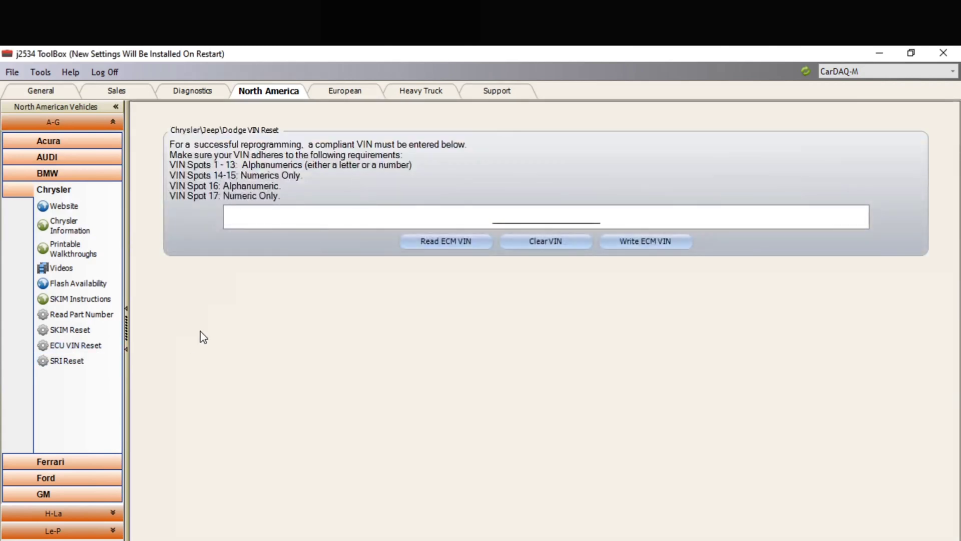
left_click(482, 246)
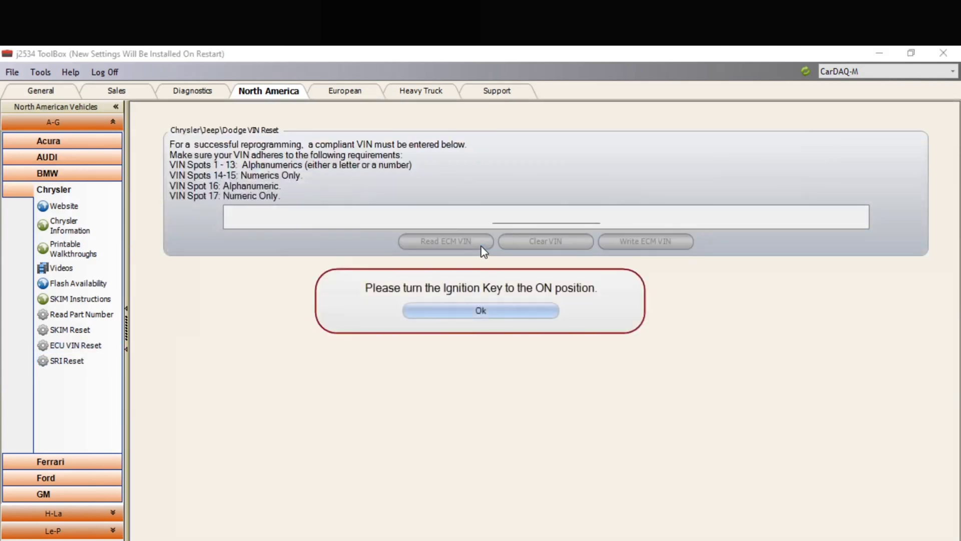
left_click(479, 313)
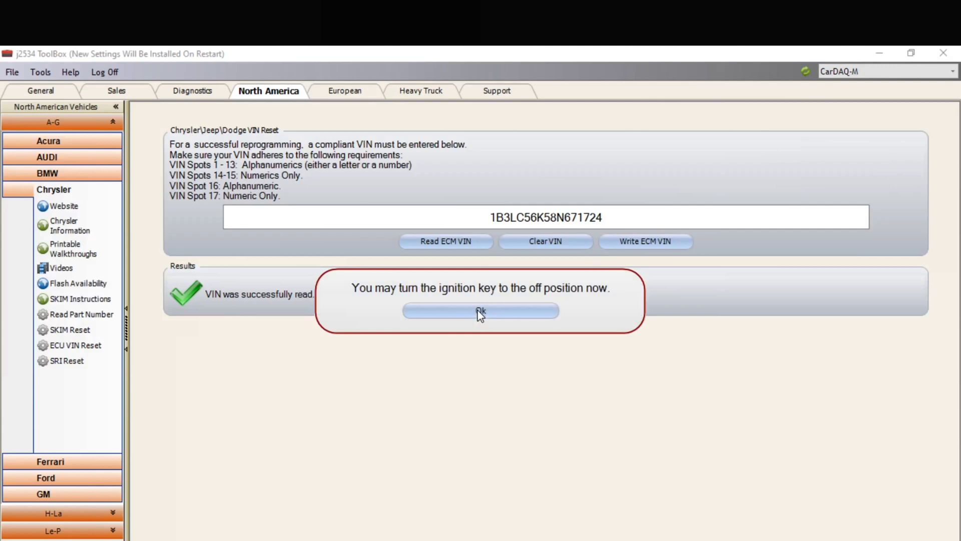
left_click(480, 312)
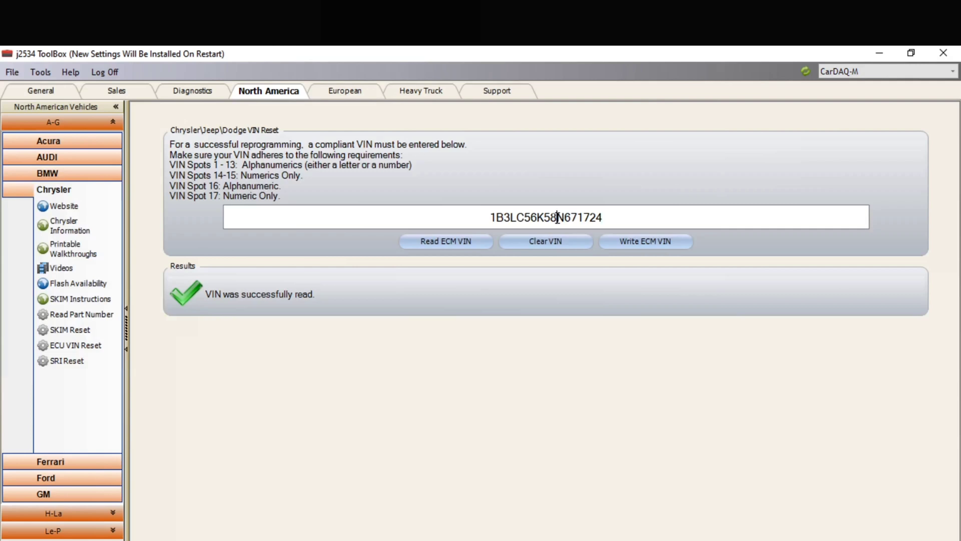
double_click(558, 217)
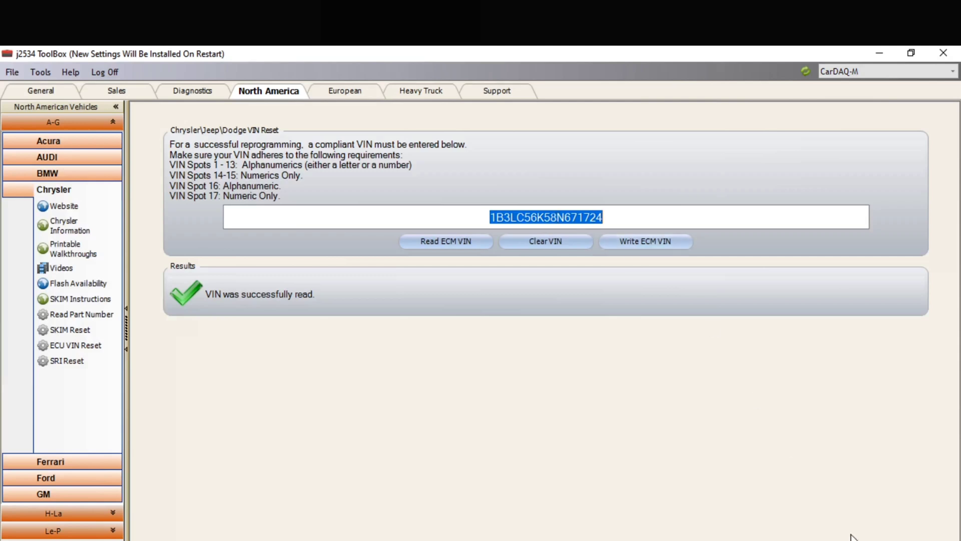
left_click(545, 241)
left_click(513, 216)
type("1c")
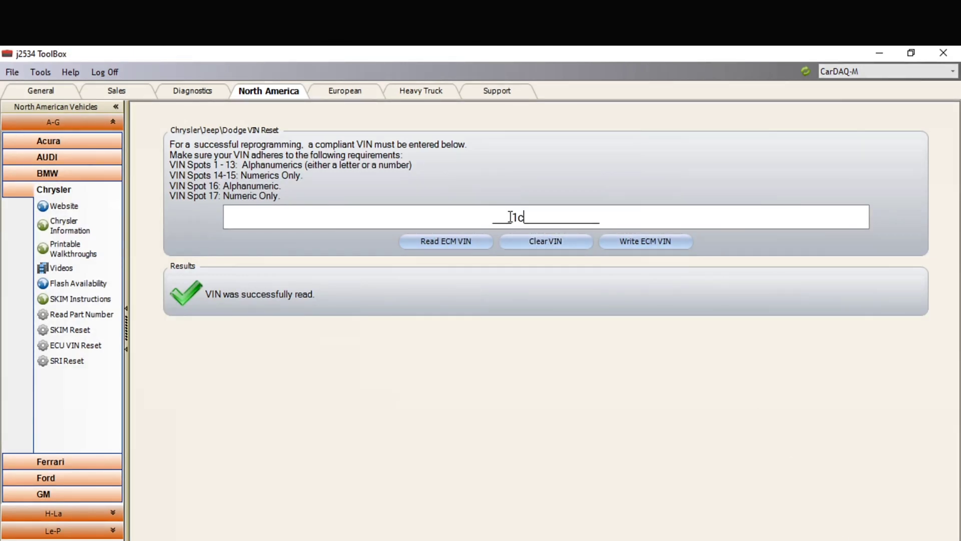
type("3lc66k775358")
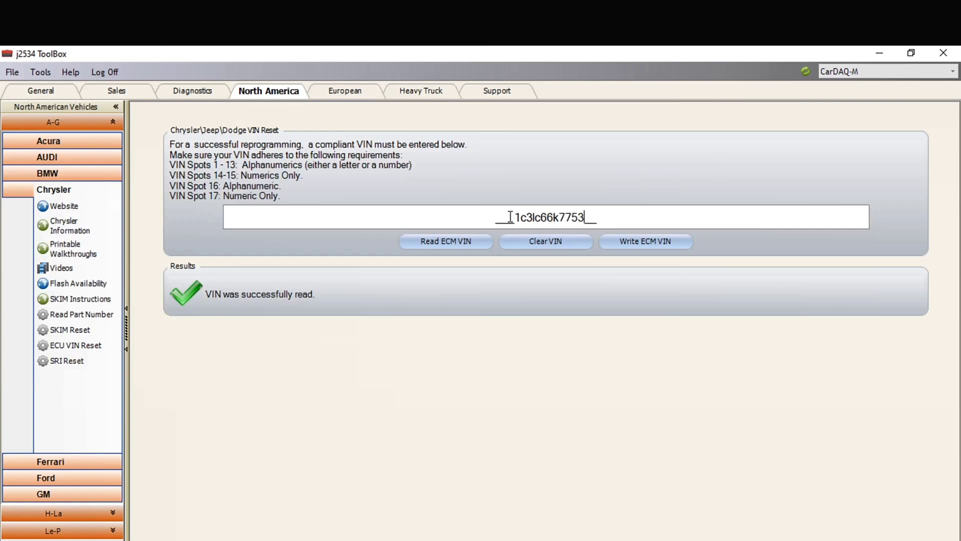
left_click(561, 218)
key("Right")
type("35831")
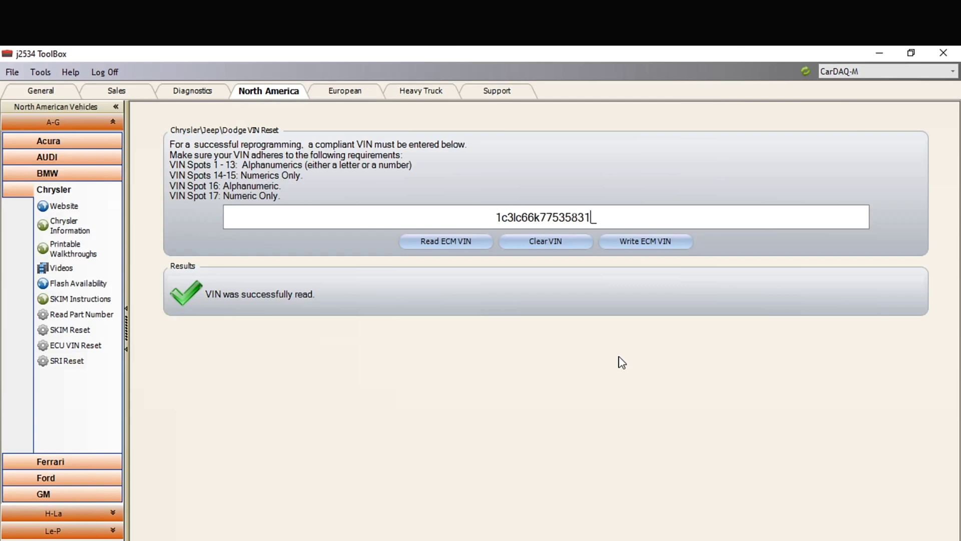
type("n")
key("Return")
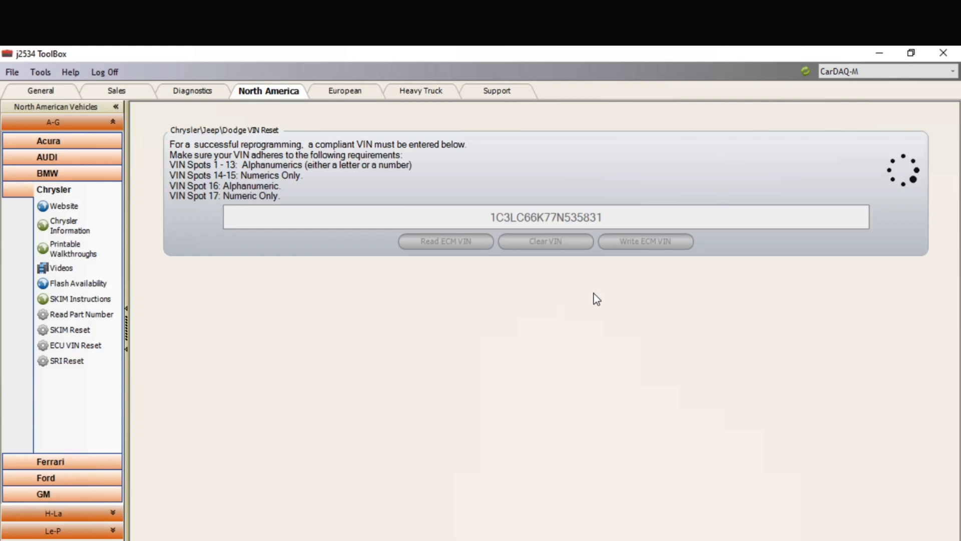
left_click(11, 538)
left_click(11, 537)
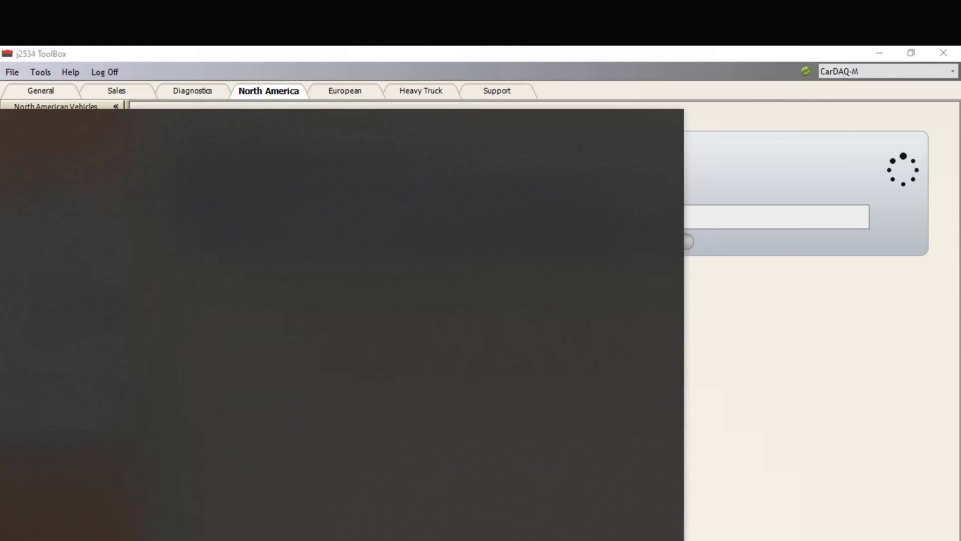
type("note")
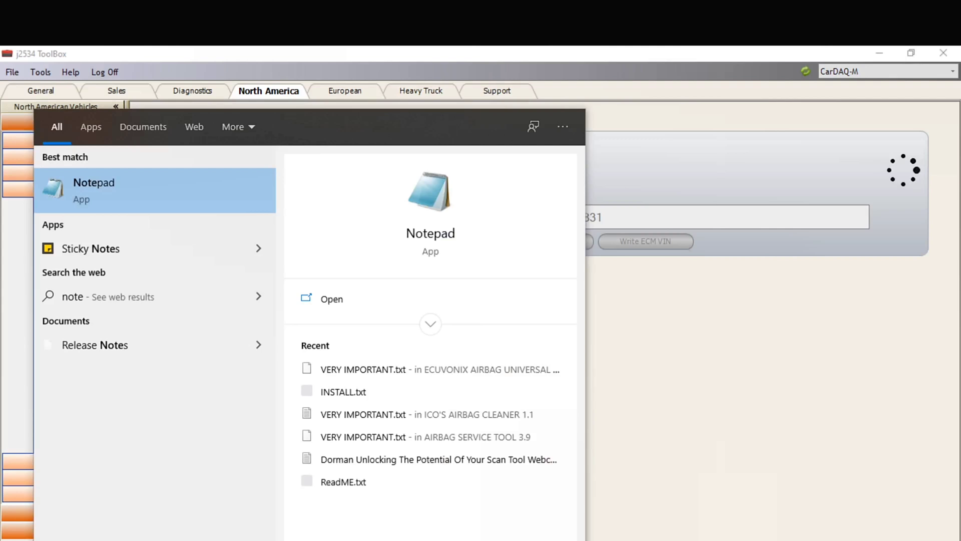
key("Return")
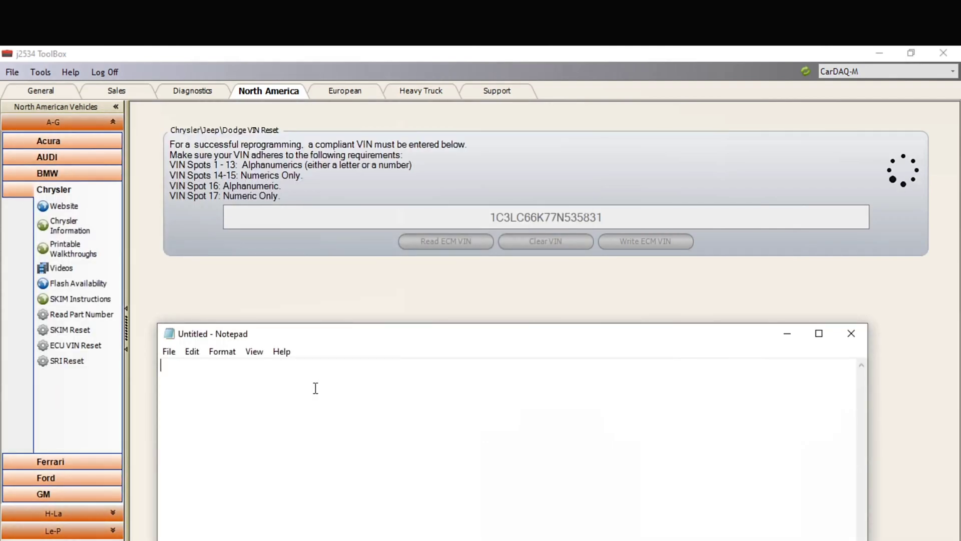
type("1c31c")
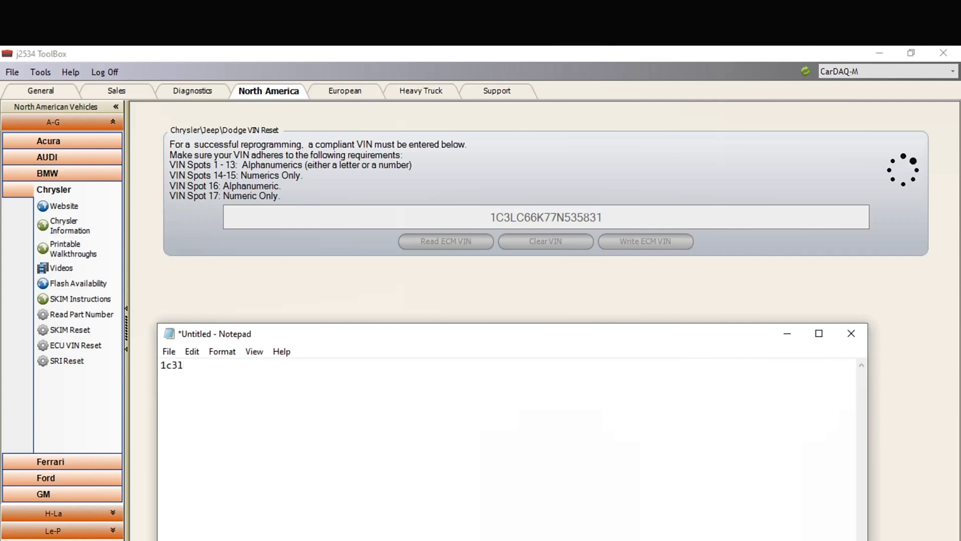
type("66k77n5")
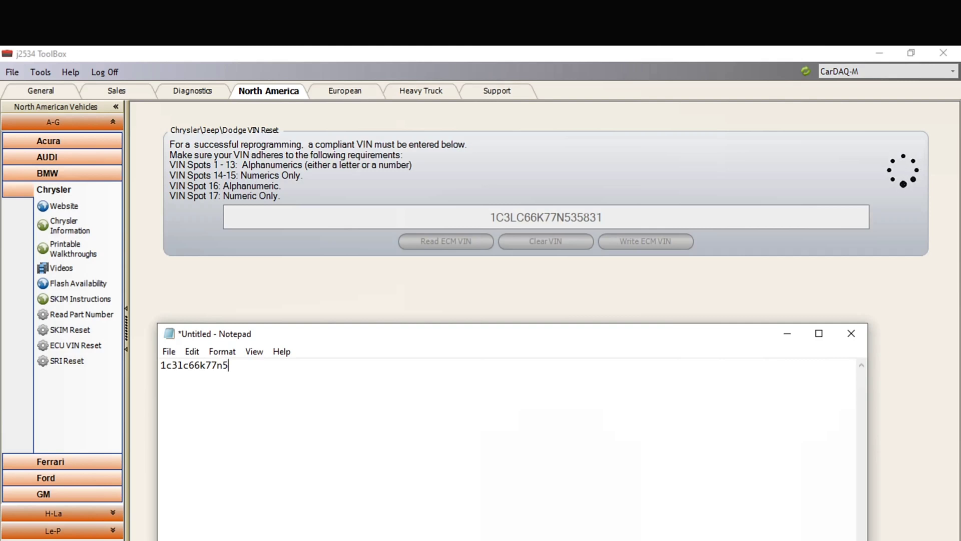
type("35831")
key("ctrl+a")
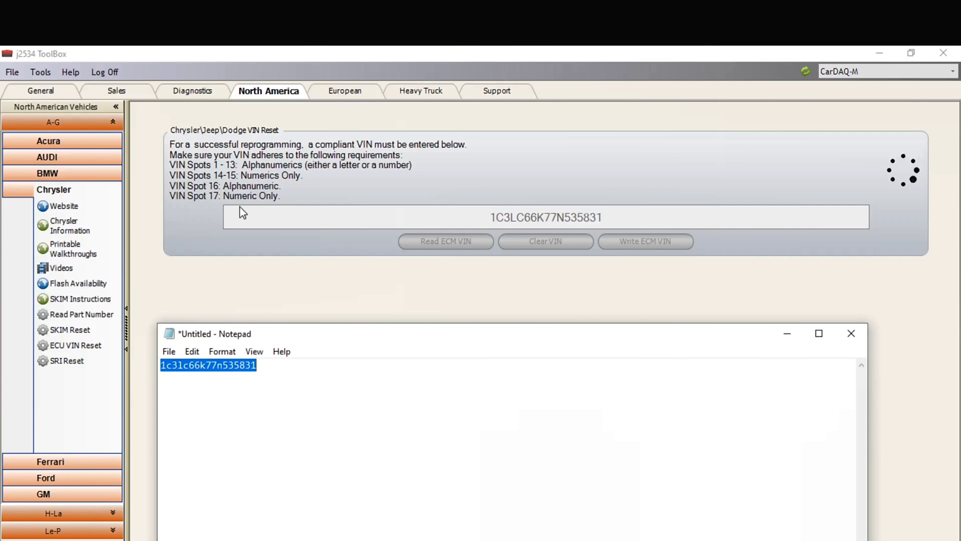
Step: Restart the ToolBox, log in with the CarDAQ-M interface and read the Chrysler part number
left_click(944, 53)
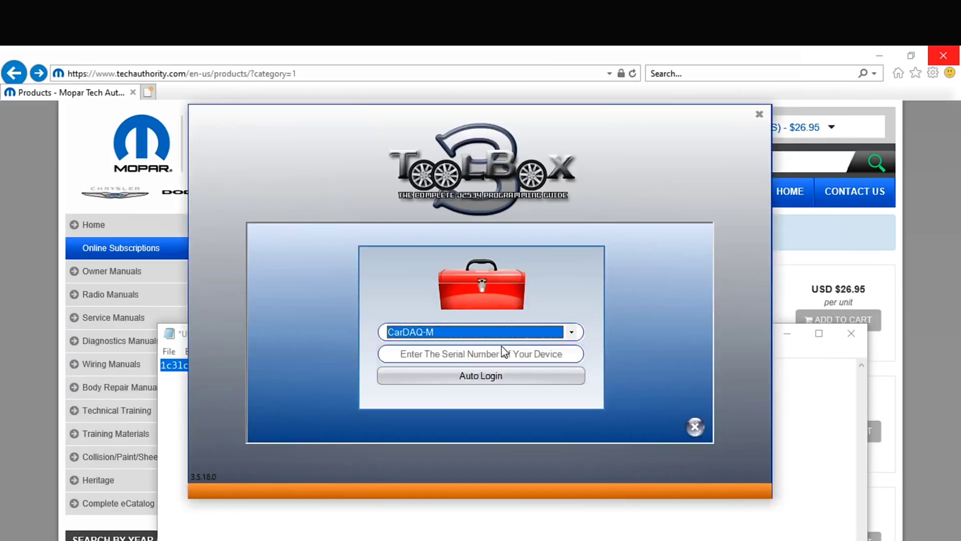
type("004437")
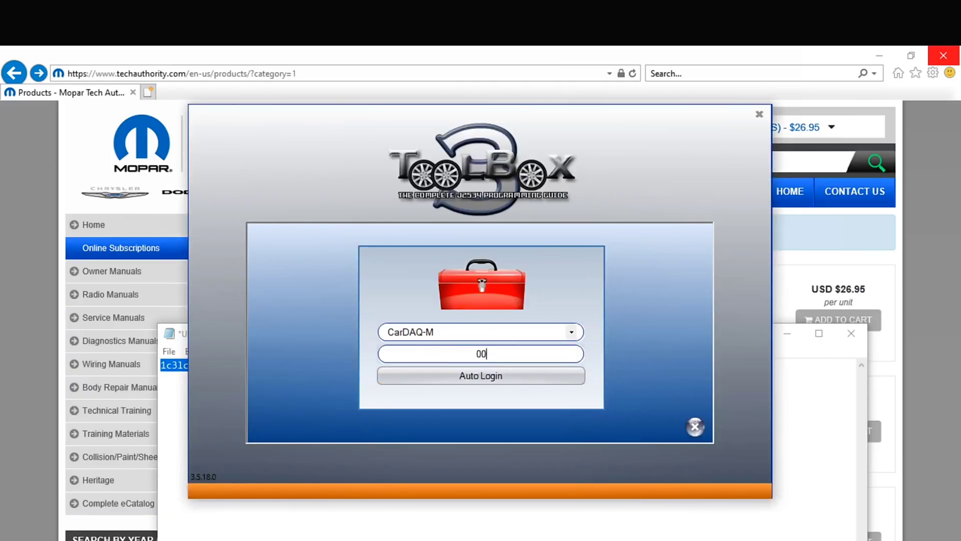
left_click(476, 376)
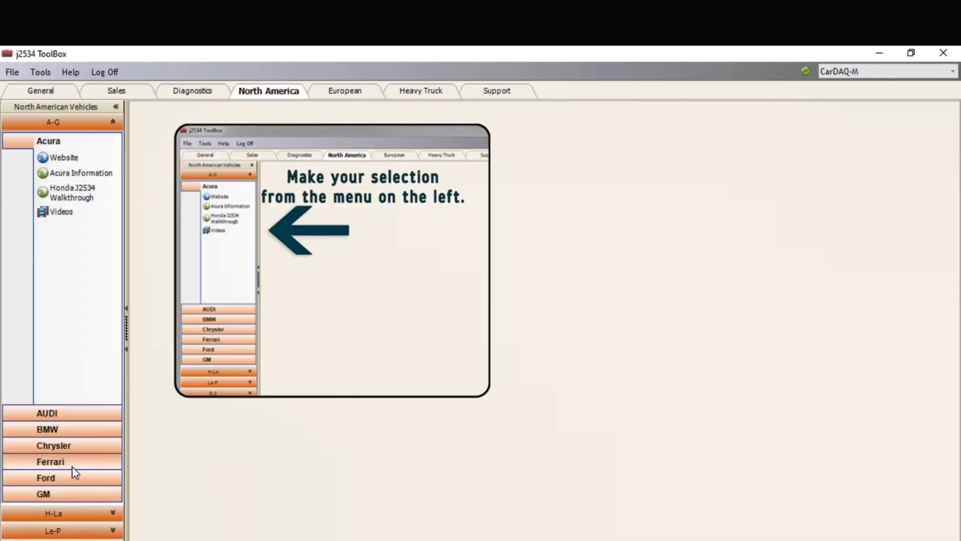
left_click(53, 445)
left_click(75, 315)
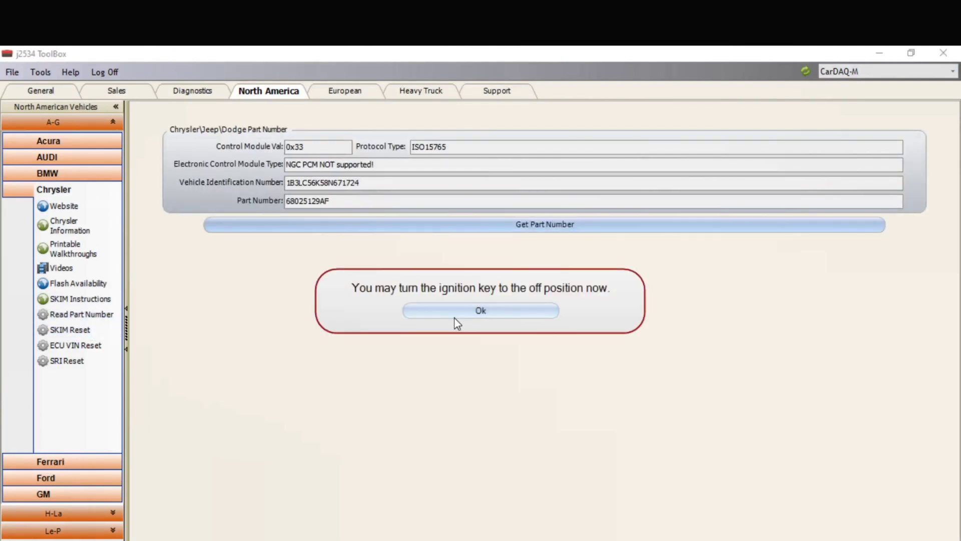
left_click(454, 314)
Step: Run the SKIM Reset again, acknowledging the ignition on and off prompts
left_click(92, 335)
left_click(536, 202)
left_click(497, 313)
left_click(496, 314)
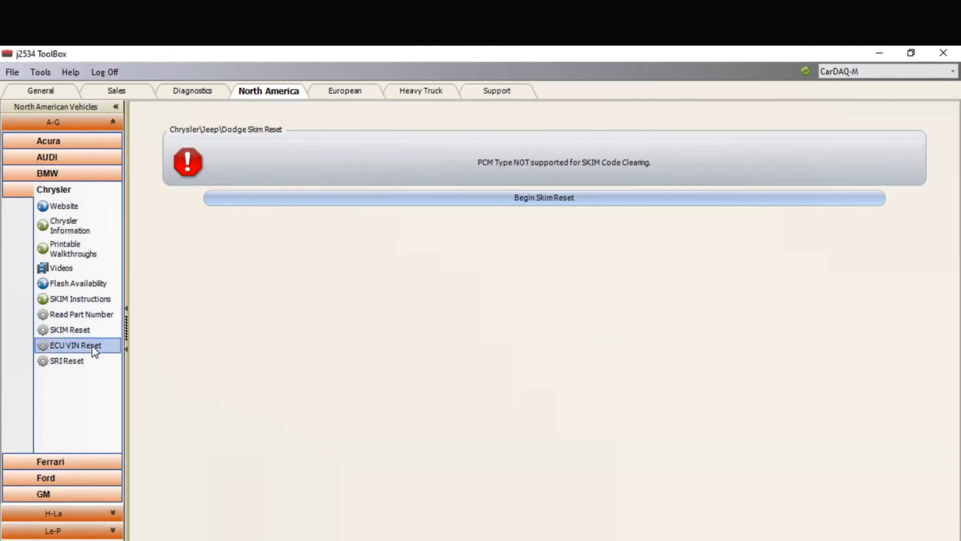
Step: Write the corrected VIN to the ECU from the ECU VIN Reset form
left_click(94, 345)
left_click(446, 241)
left_click(480, 314)
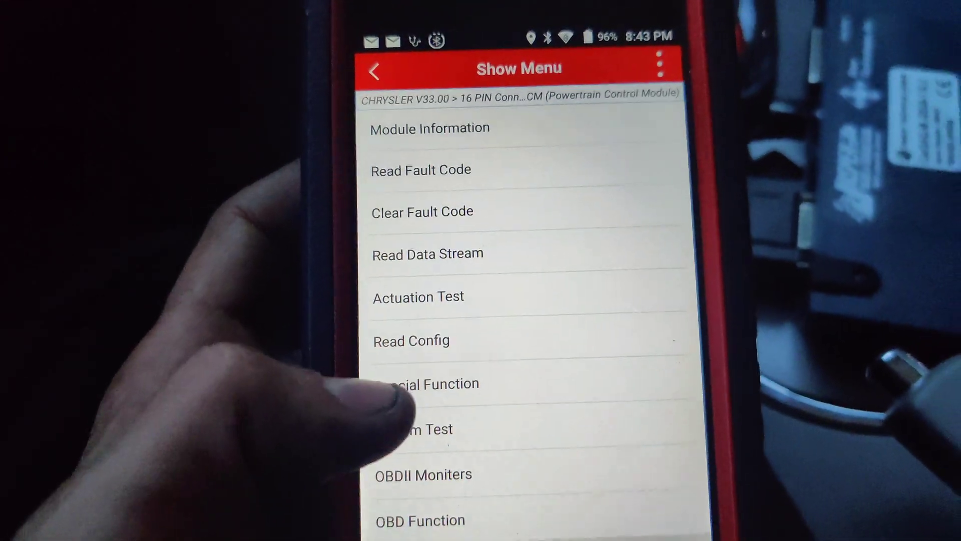
left_click(430, 384)
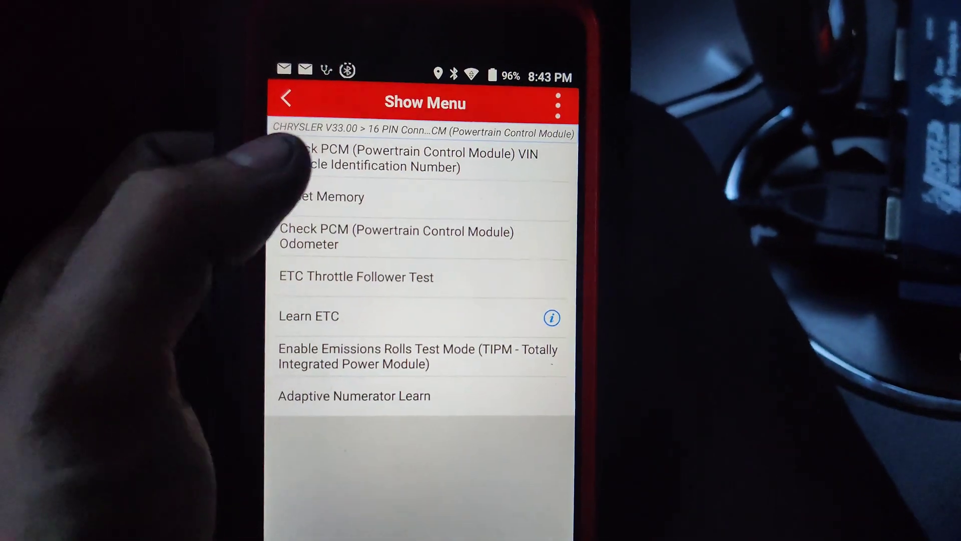
left_click(330, 180)
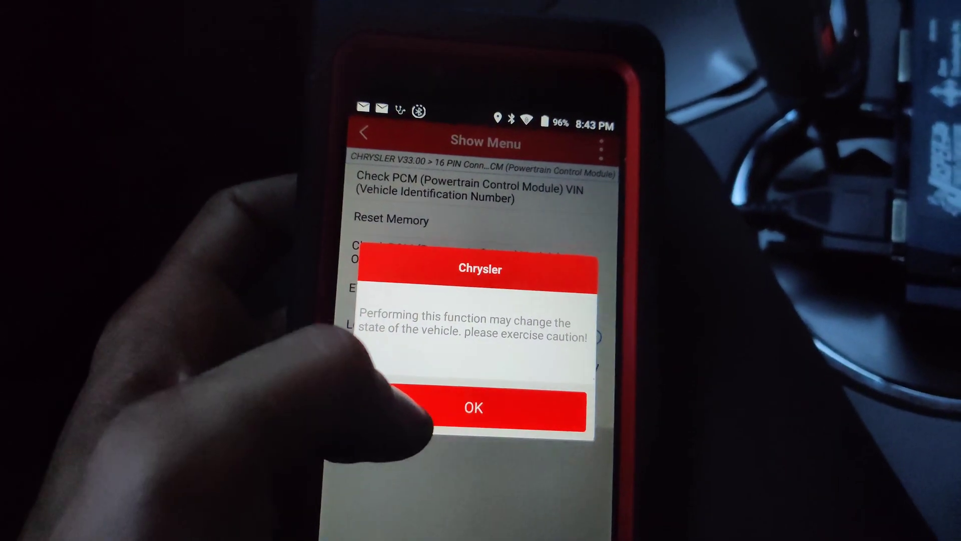
left_click(426, 414)
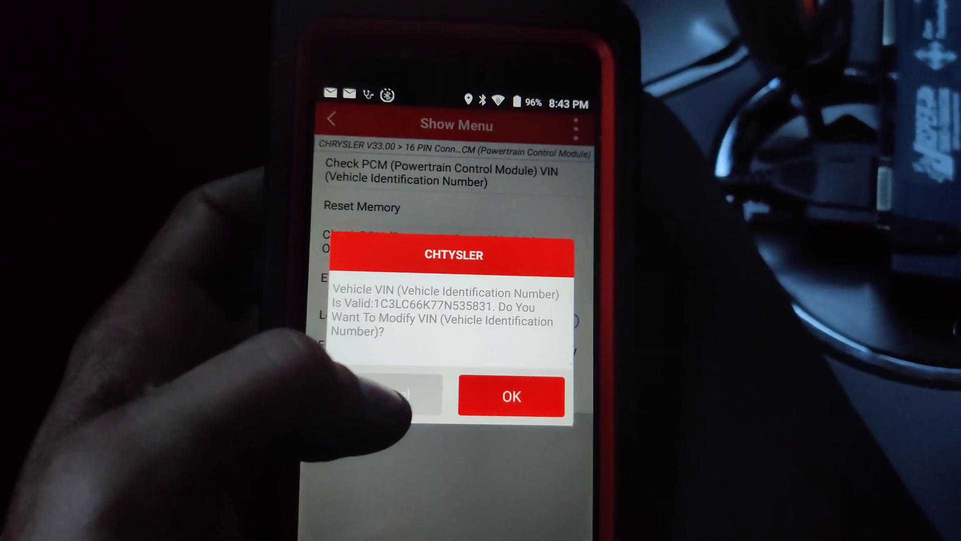
left_click(410, 384)
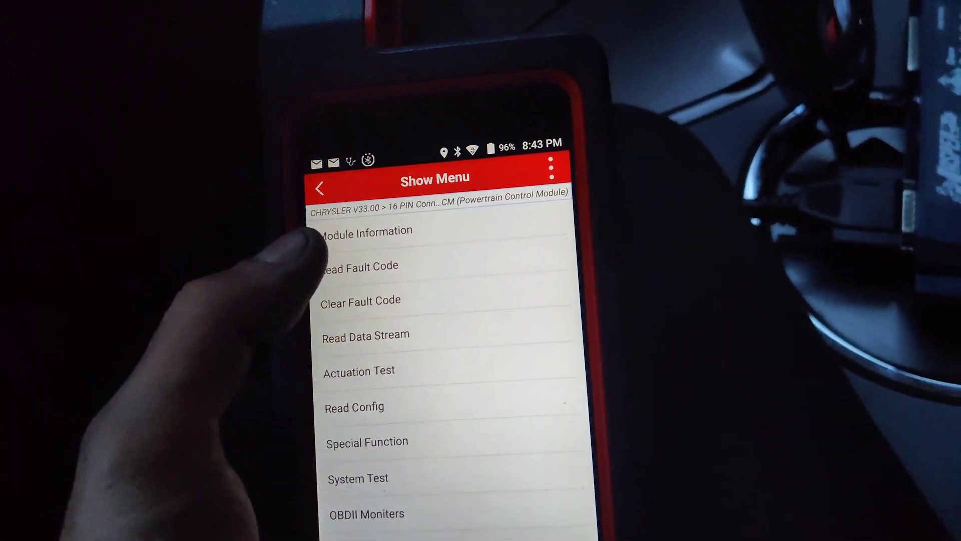
left_click(330, 268)
left_click(356, 234)
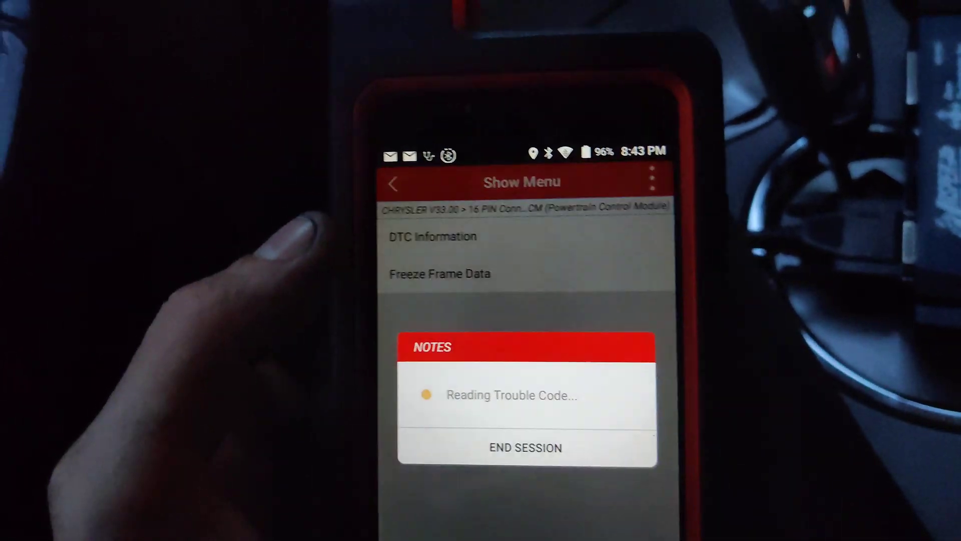